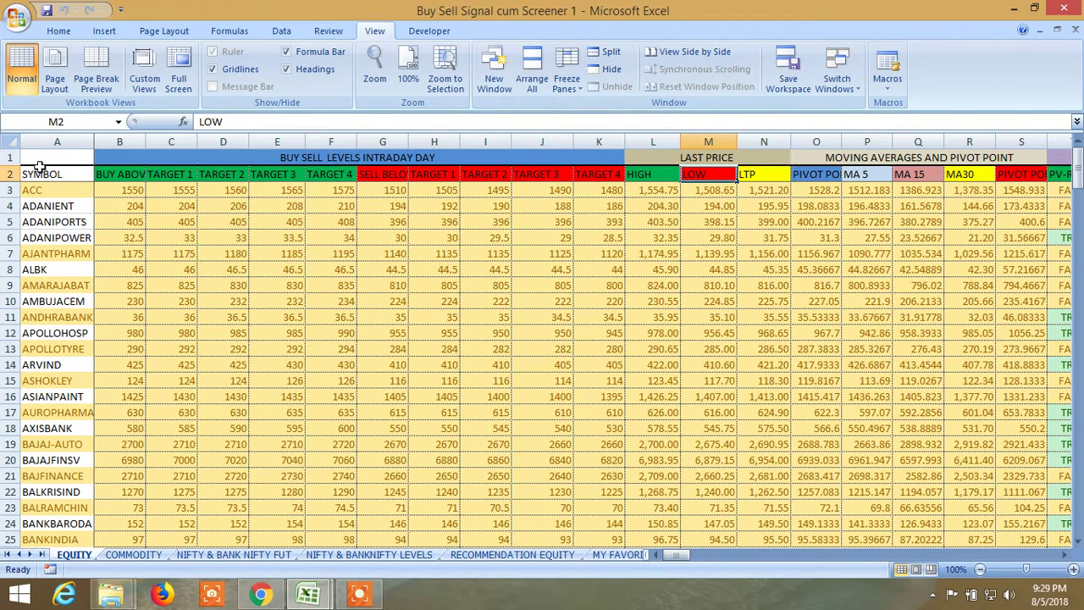
Turn on AutoFilter for the header row (row 2) of the EQUITY sheet
click(9, 174)
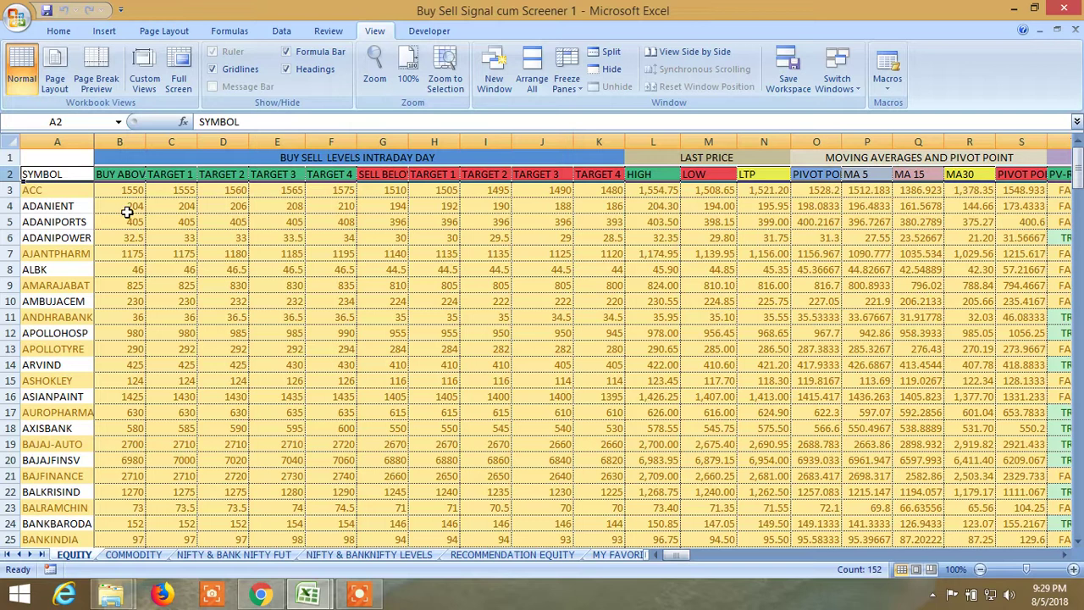
click(282, 31)
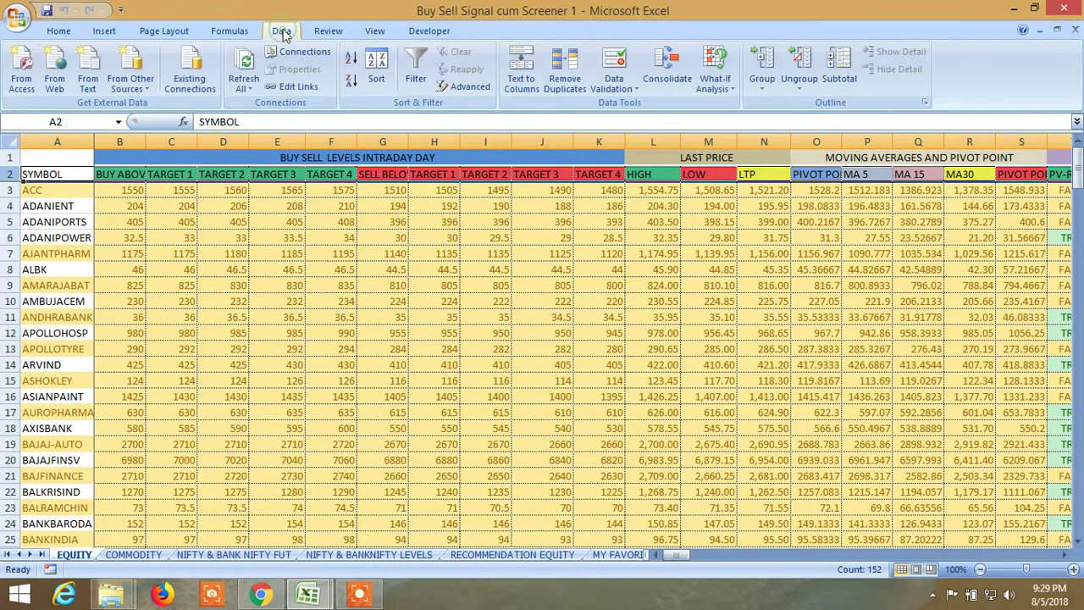
click(414, 63)
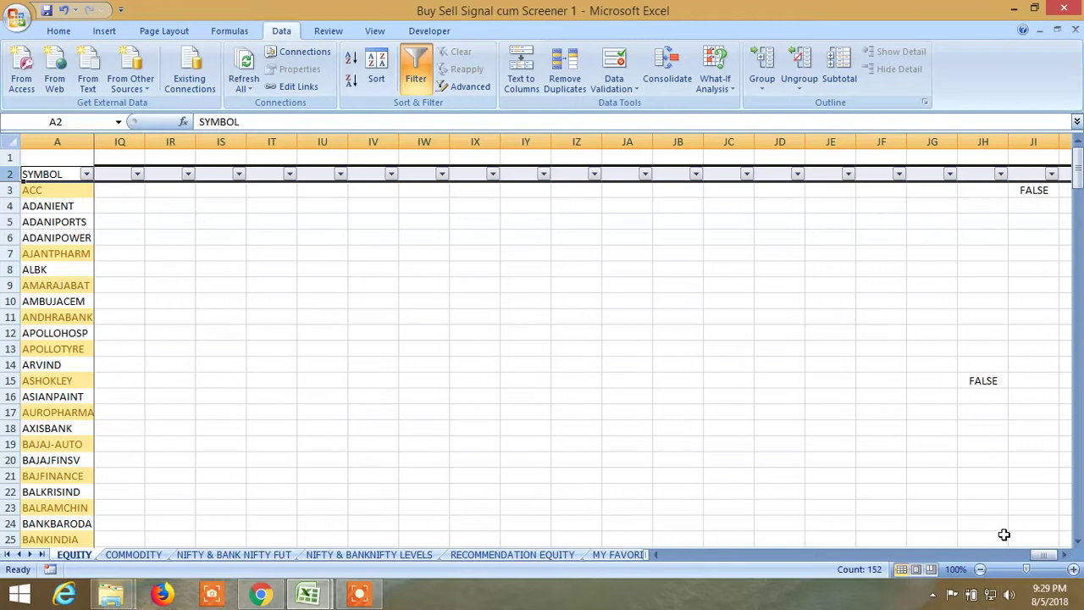
Filter the BUY column under PROBABILITY 1 to exclude FALSE, keeping only the 0 entries
drag(1047, 559, 661, 554)
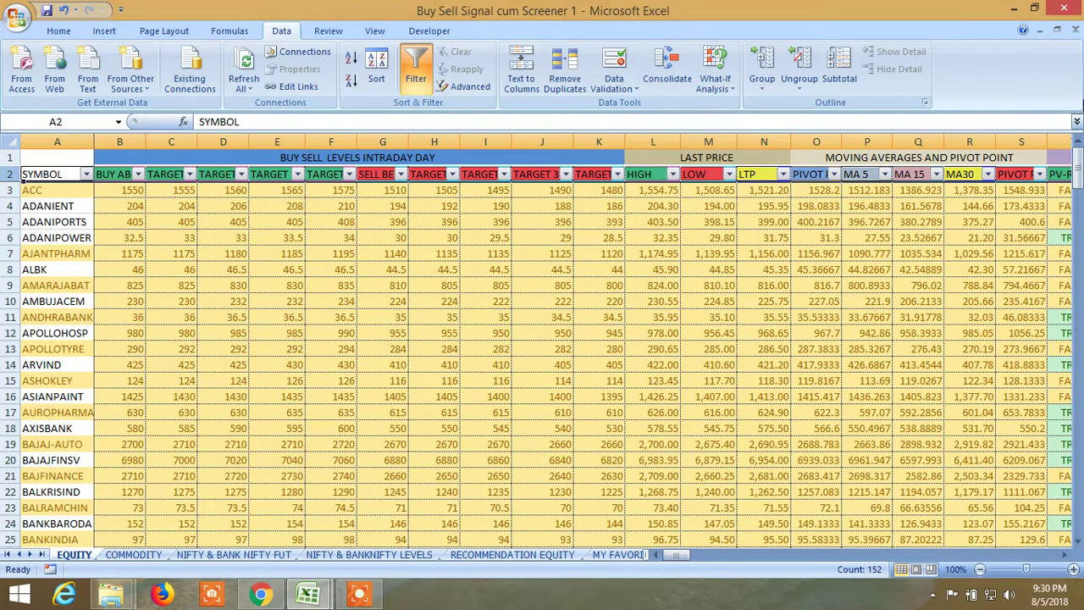
drag(672, 553, 869, 551)
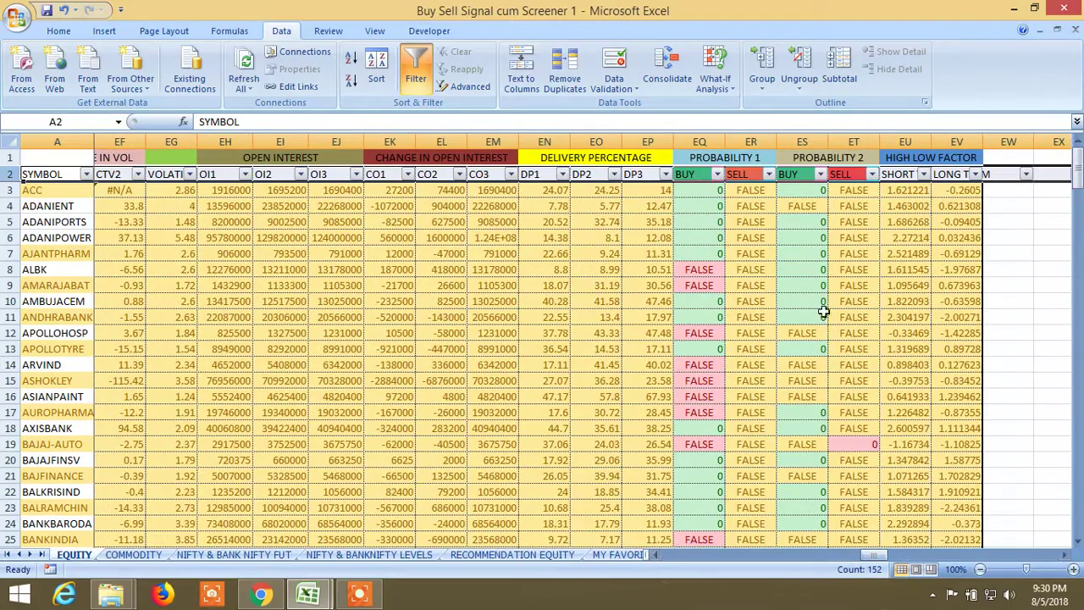
click(717, 175)
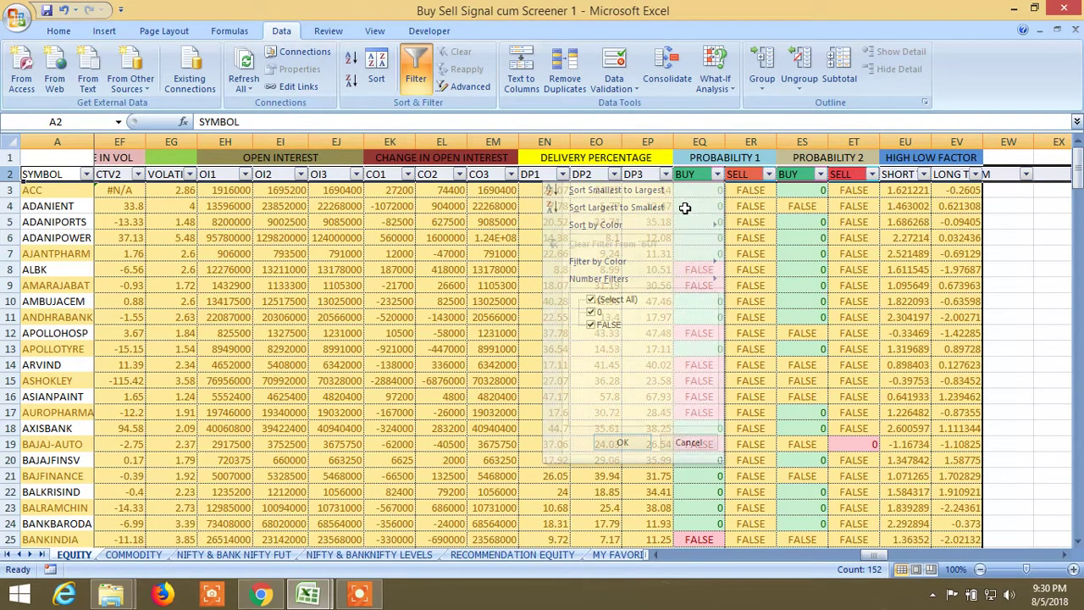
key(Escape)
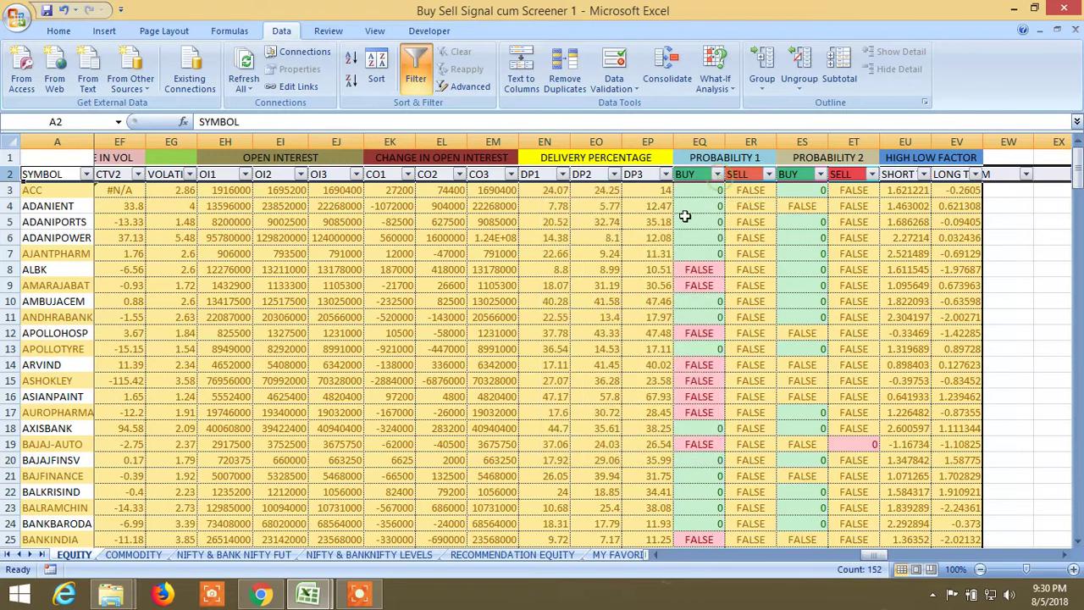
click(718, 174)
click(717, 175)
click(590, 325)
click(617, 441)
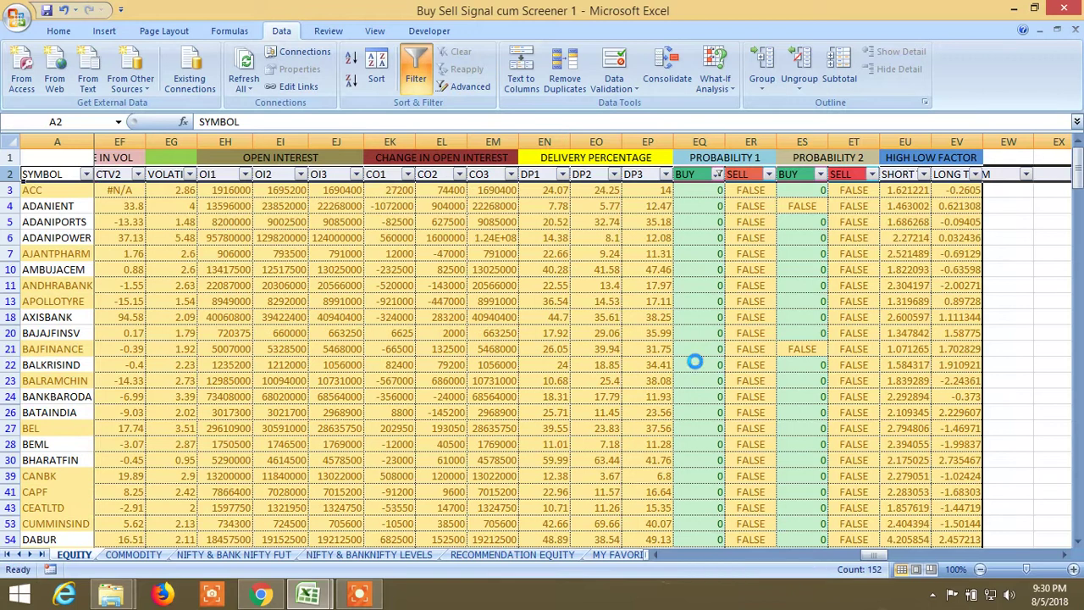
Filter the BUY column under PROBABILITY 2 to exclude FALSE, keeping only the 0 entries
click(820, 174)
click(820, 175)
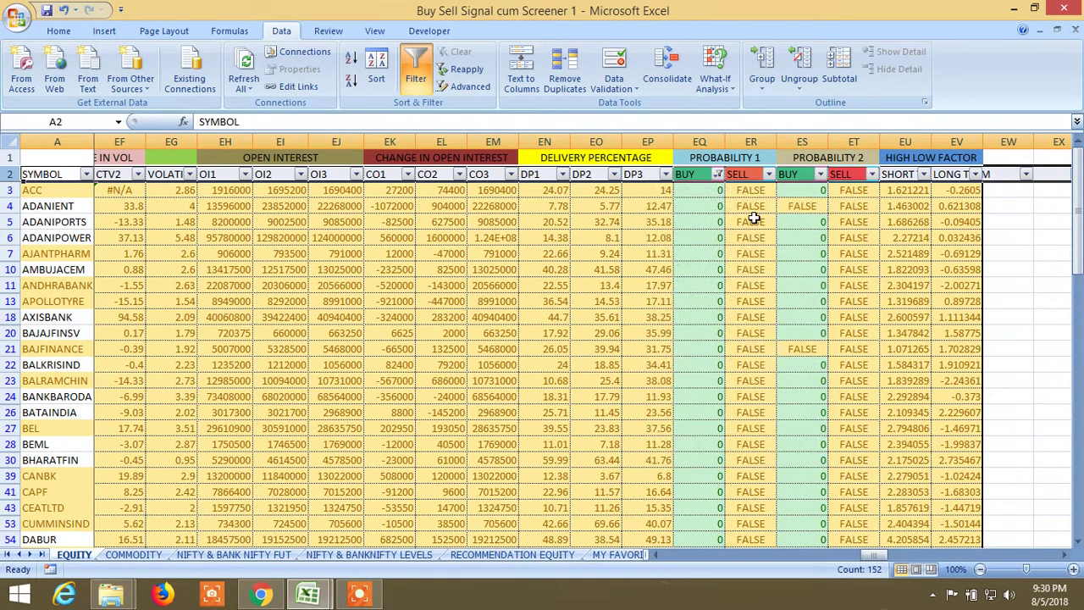
click(819, 175)
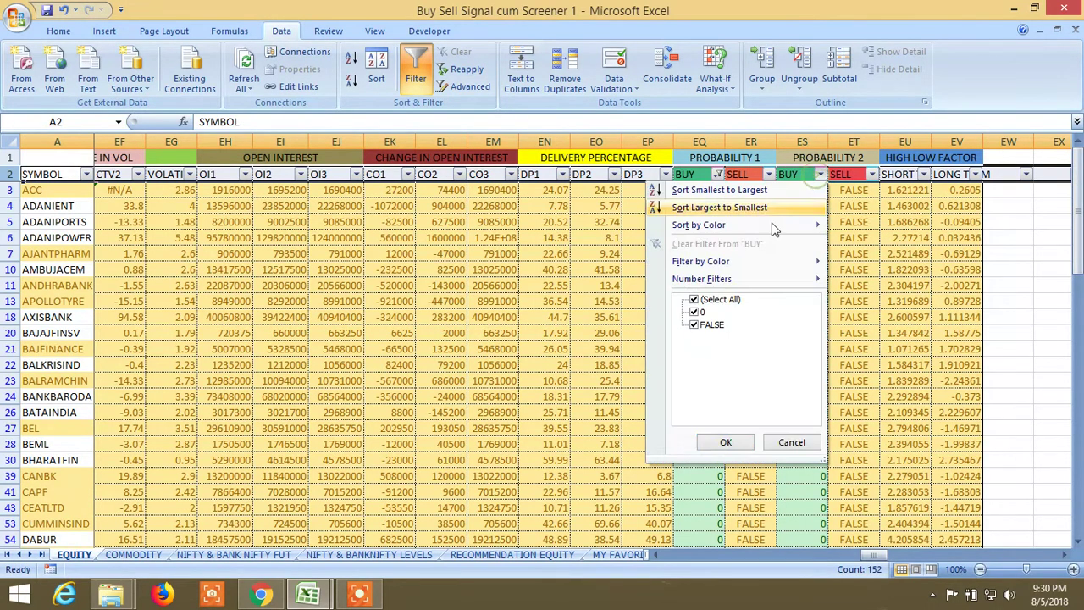
click(694, 324)
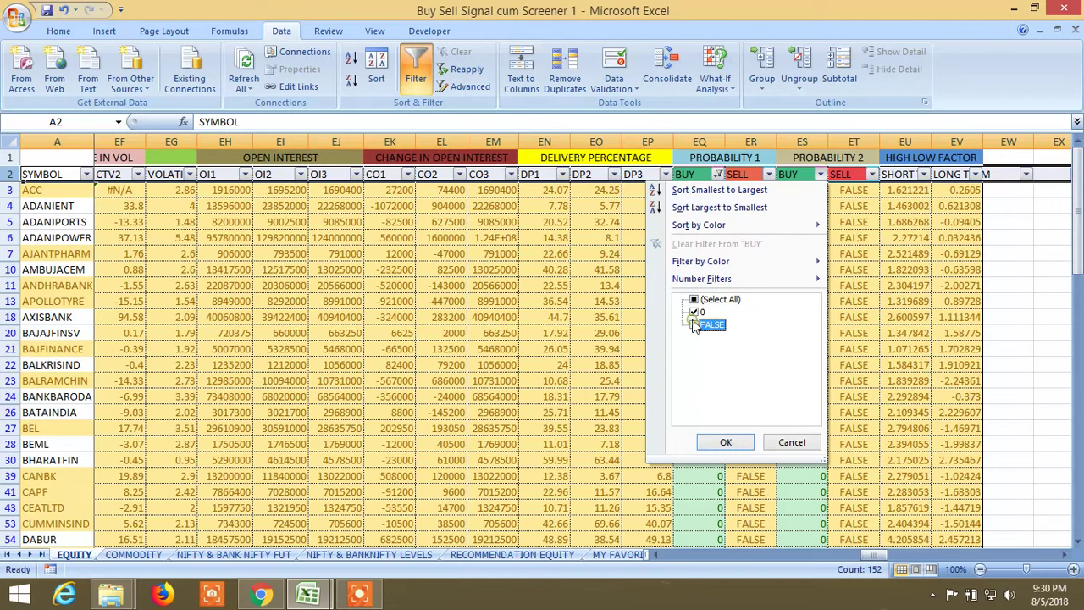
click(728, 441)
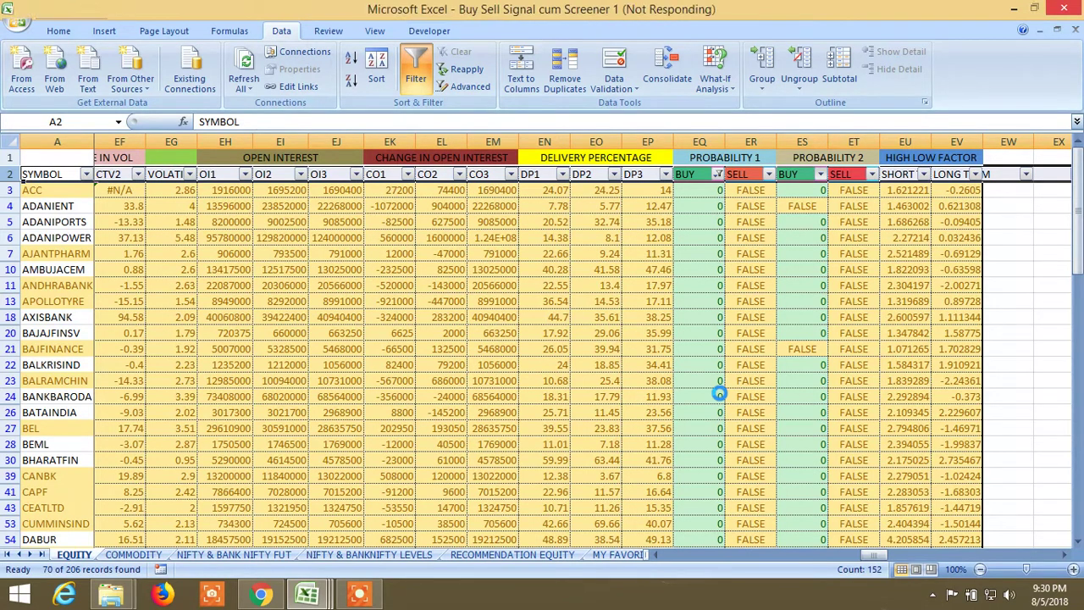
Filter the SHORT TERM column under HIGH LOW FACTOR to values greater than or equal to 2
click(924, 173)
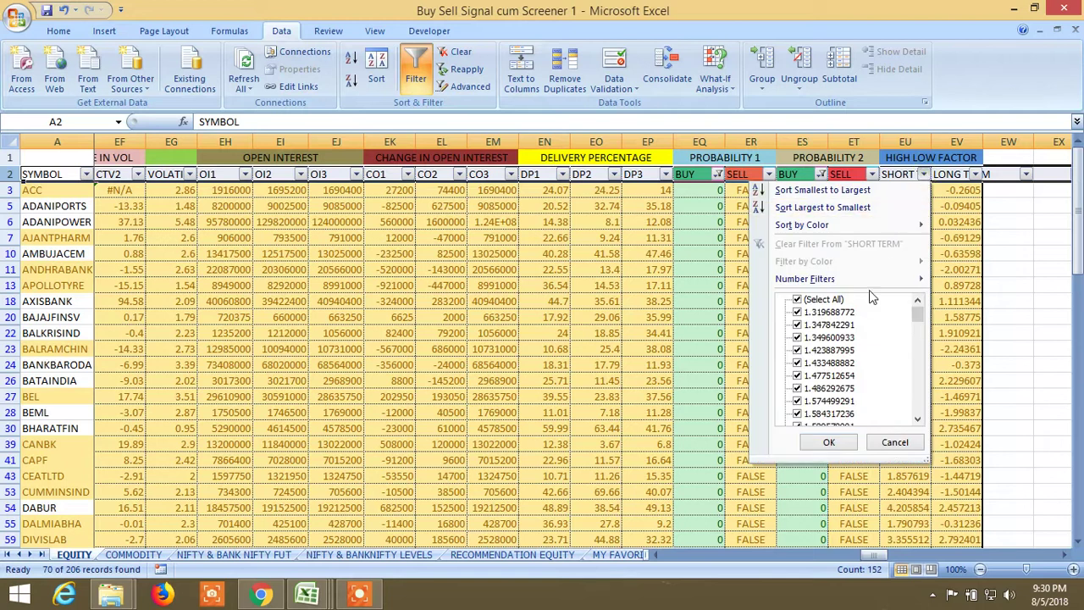
mouse_move(836, 280)
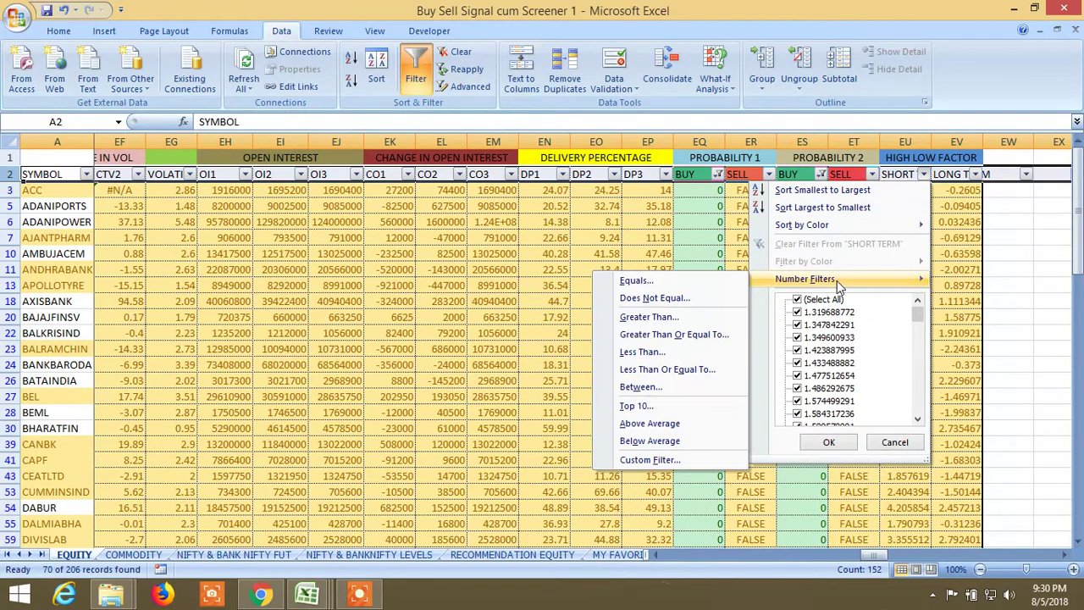
click(682, 337)
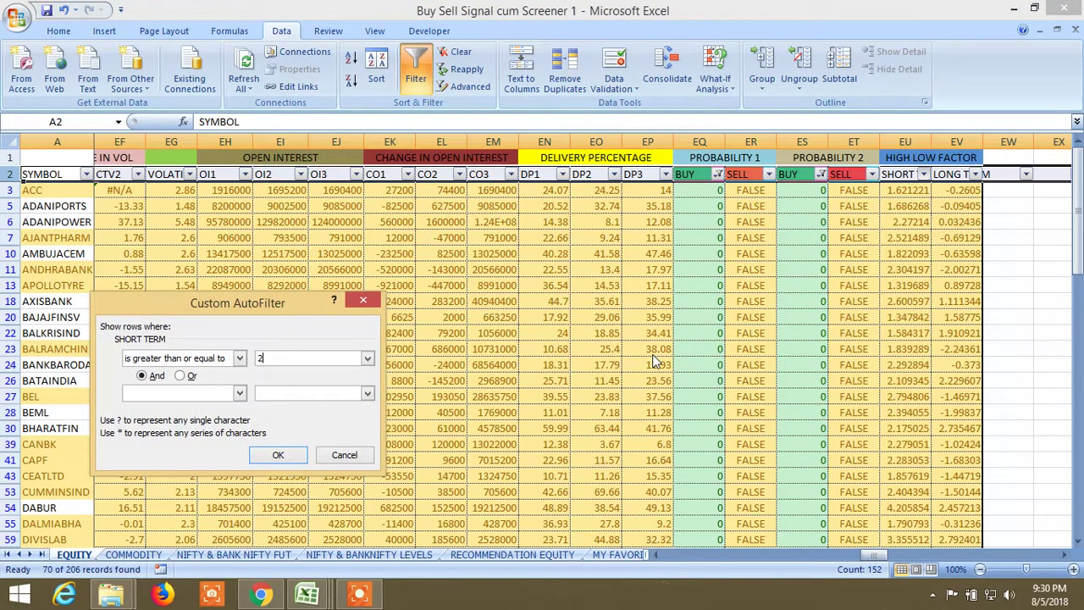
text(2)
click(278, 454)
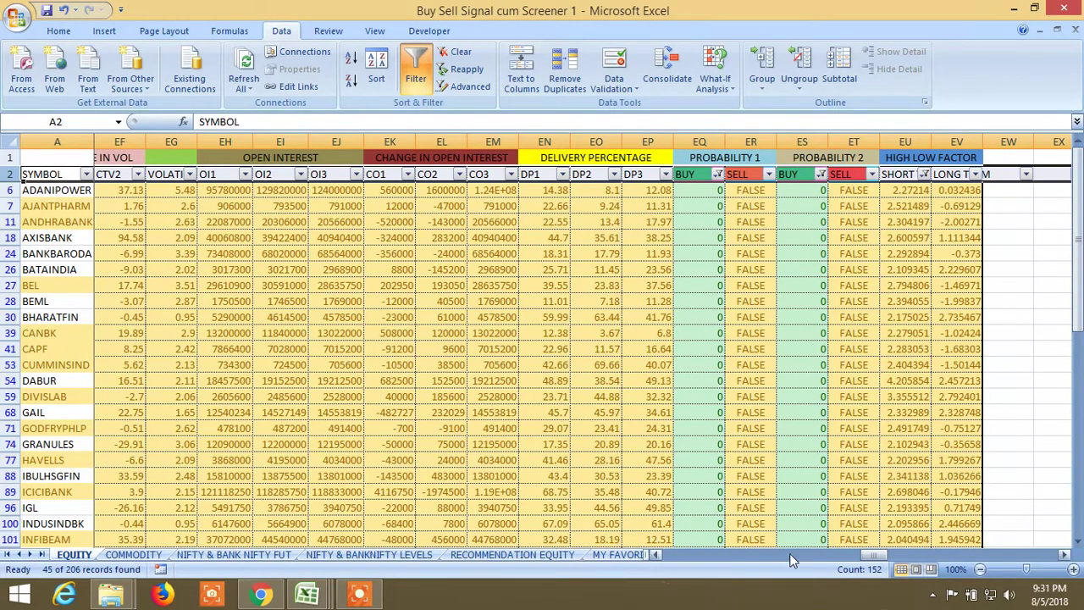
Filter the P2% column under CHANGE IN PRICE to values greater than or equal to 0
drag(877, 555, 856, 567)
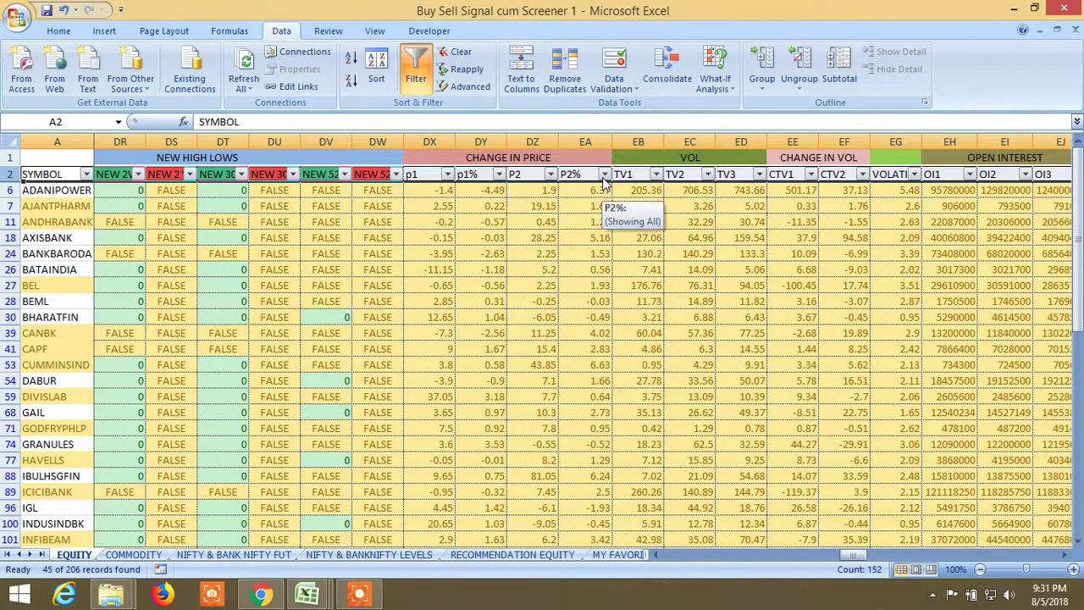
click(602, 177)
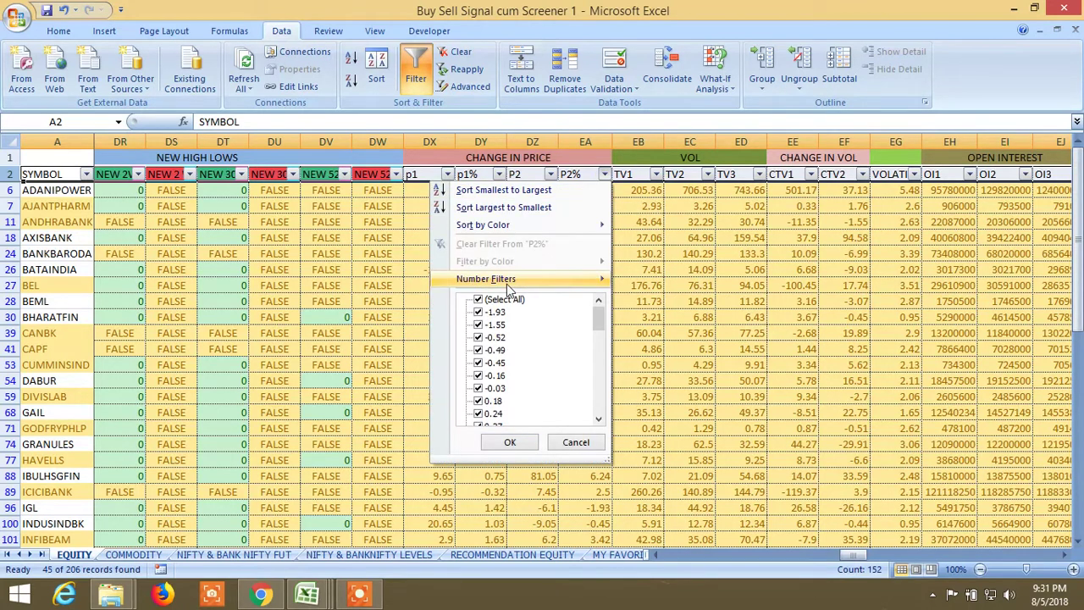
mouse_move(507, 284)
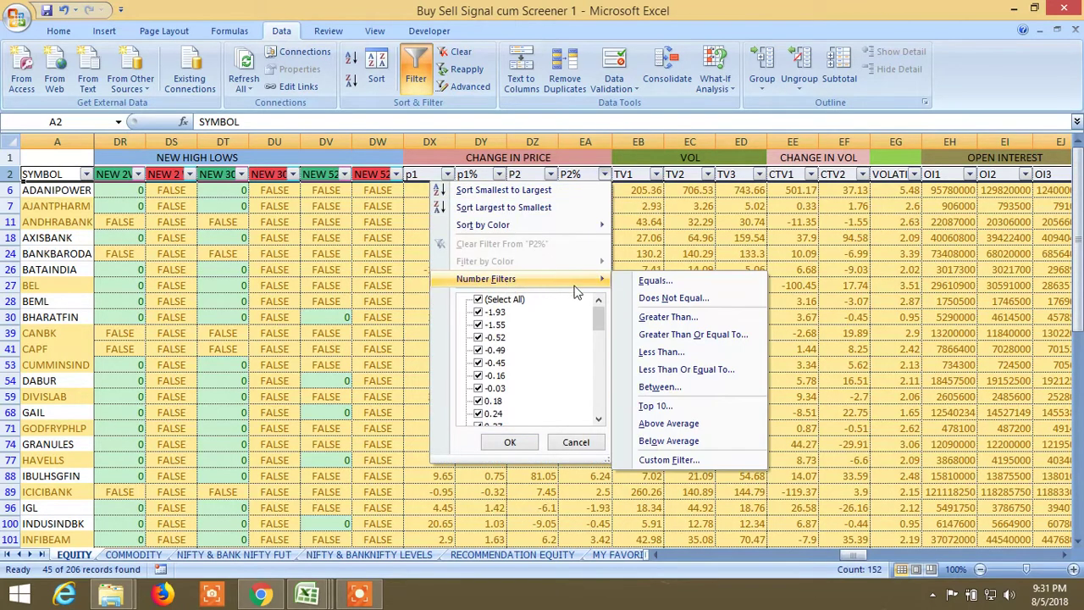
click(702, 337)
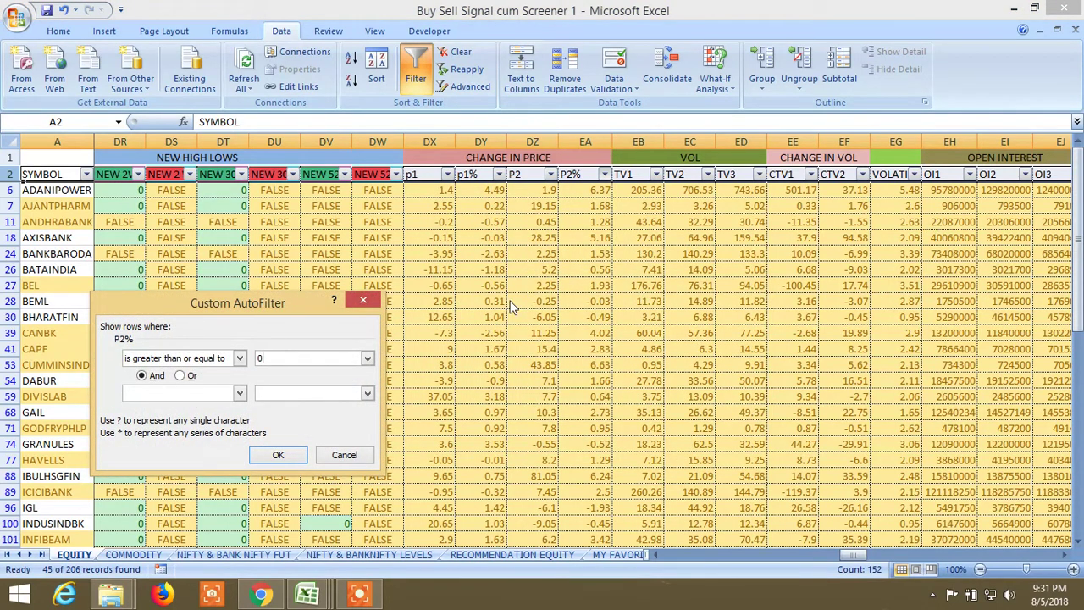
click(277, 454)
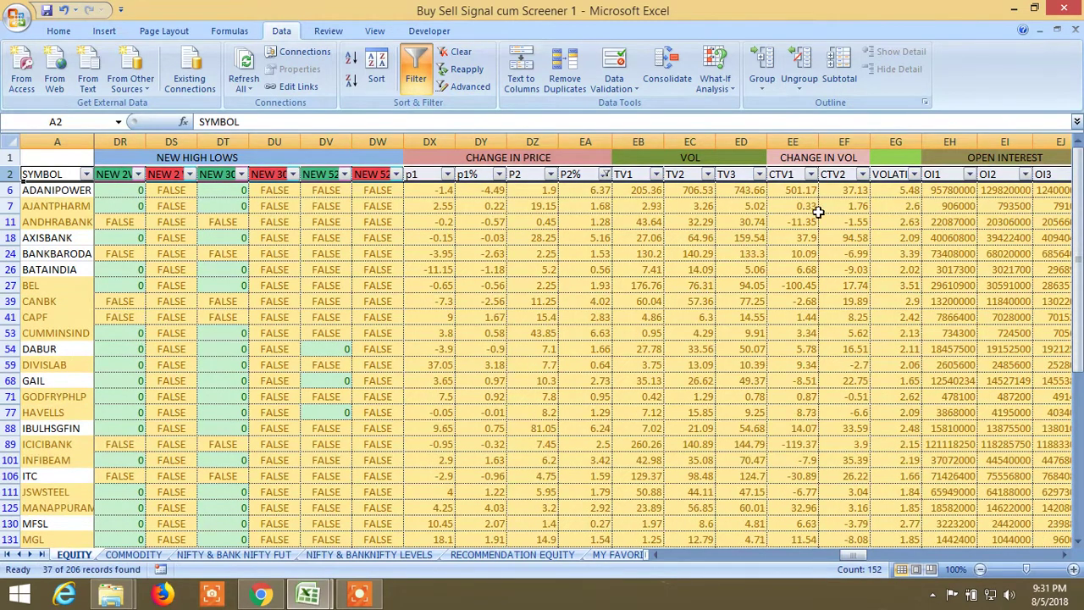
Filter the CTV2 column under CHANGE IN VOL to values greater than or equal to 0
click(862, 174)
click(862, 174)
click(862, 175)
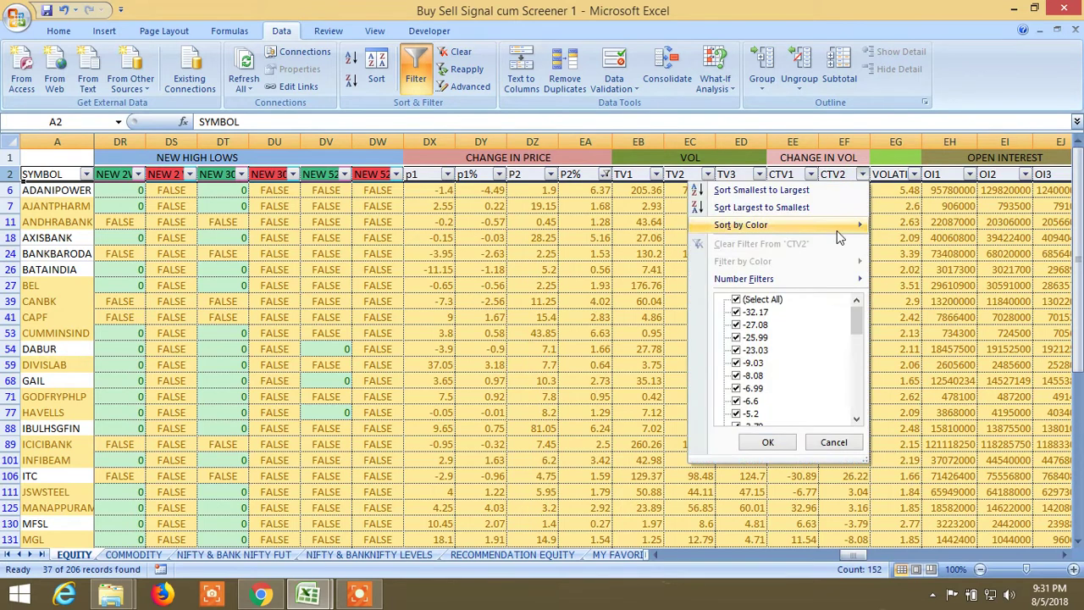
mouse_move(784, 281)
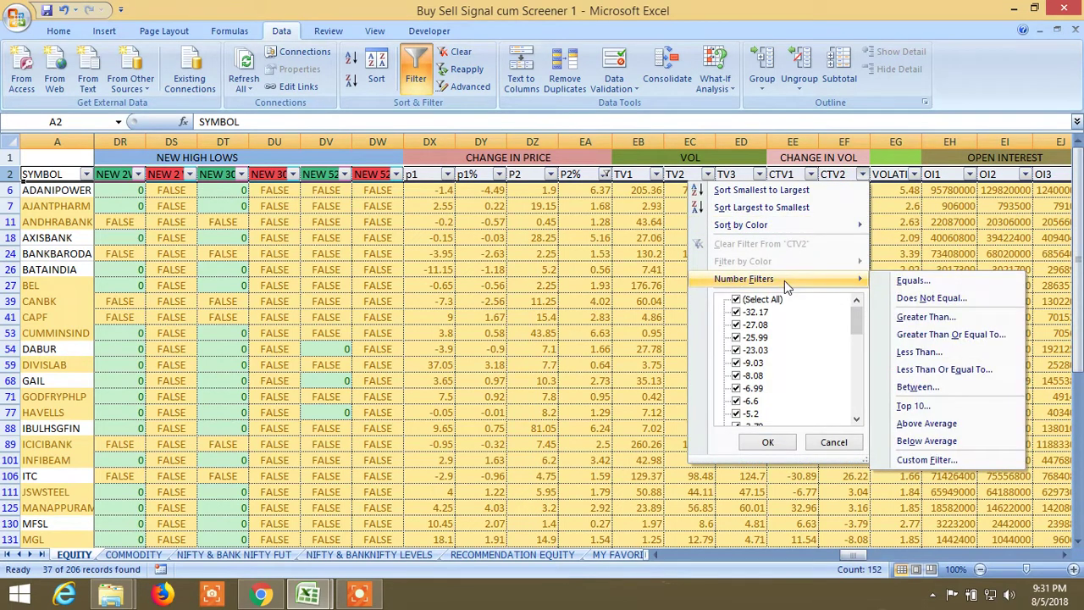
click(935, 337)
text(0)
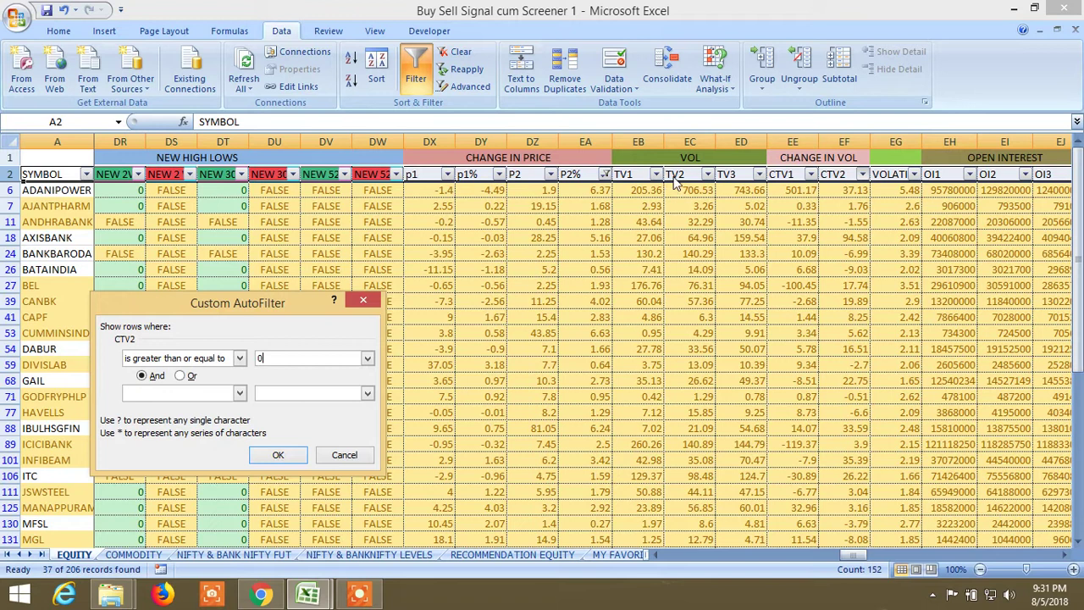
click(279, 455)
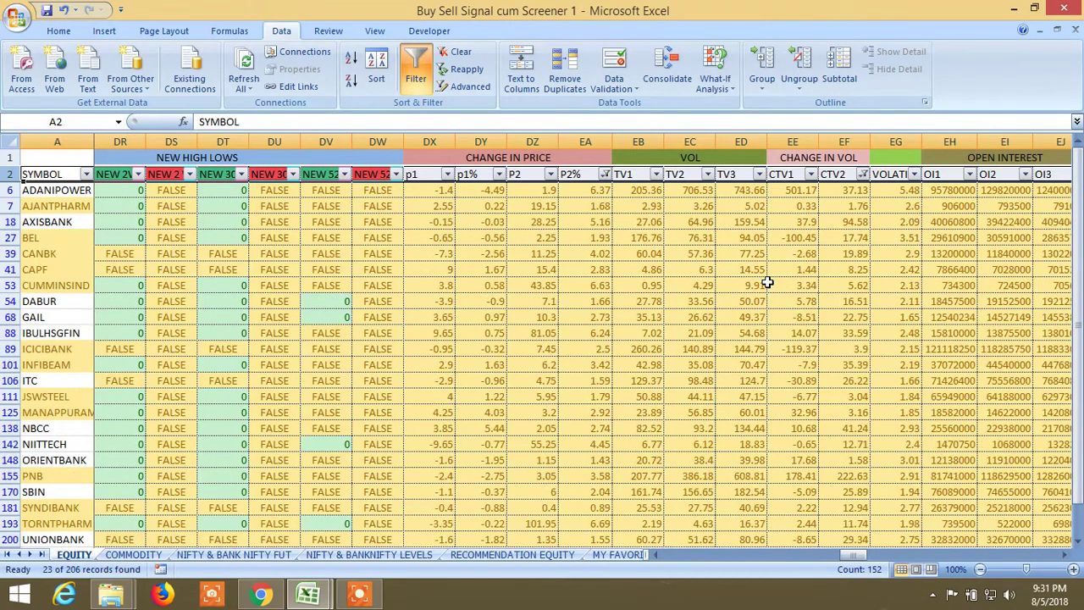
Filter the VOLATILITY DAILY column to values greater than or equal to 2
click(914, 174)
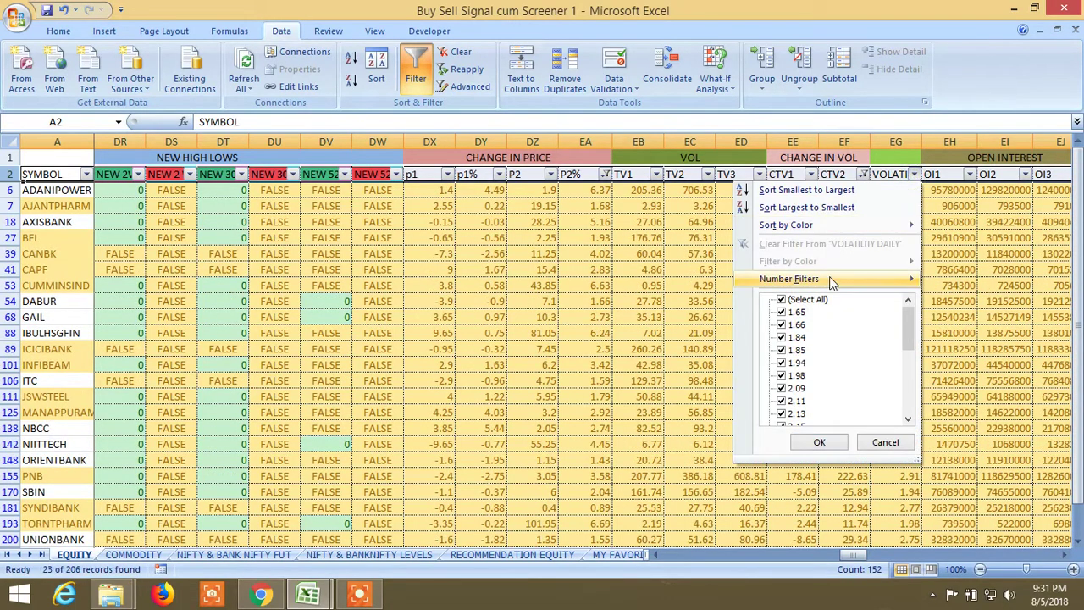
mouse_move(829, 280)
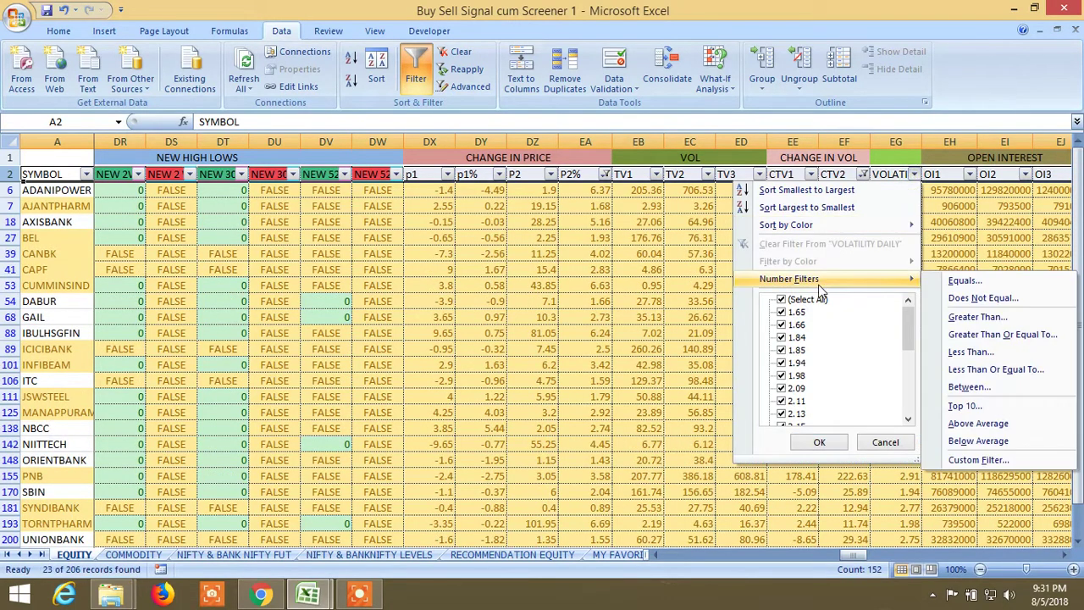
click(970, 335)
text(2)
click(279, 455)
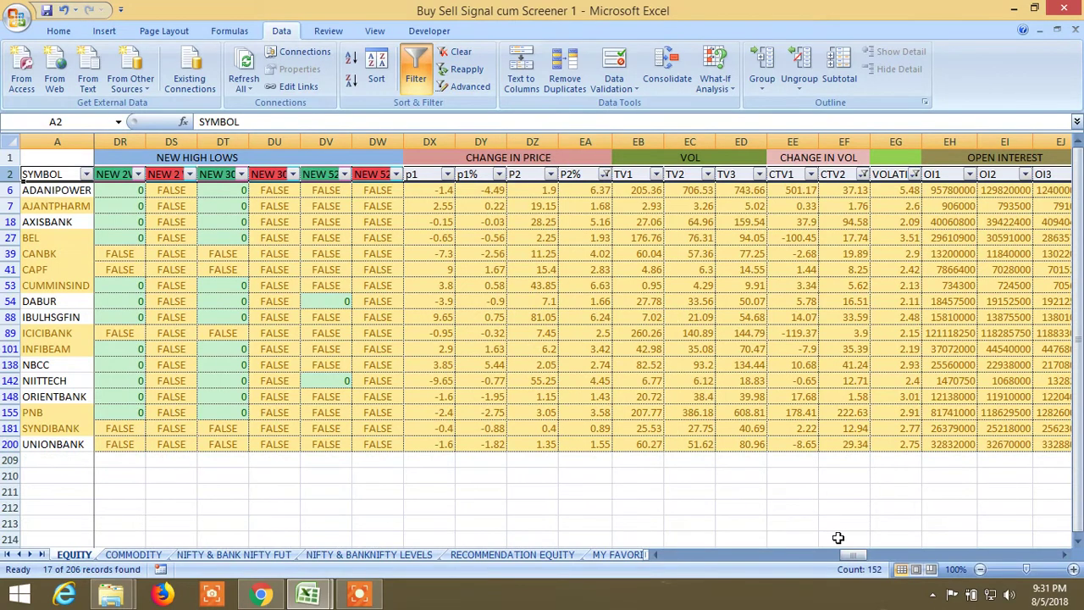
Filter the CO3 column under CHANGE IN OPEN INTEREST to values greater than or equal to 0
drag(860, 557, 852, 554)
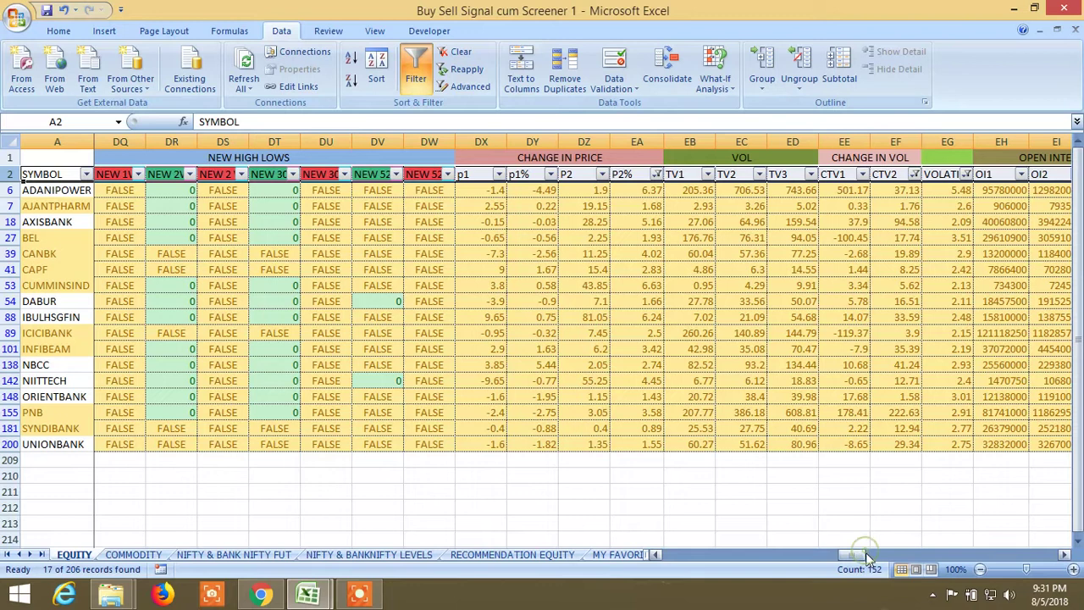
mouse_move(1068, 572)
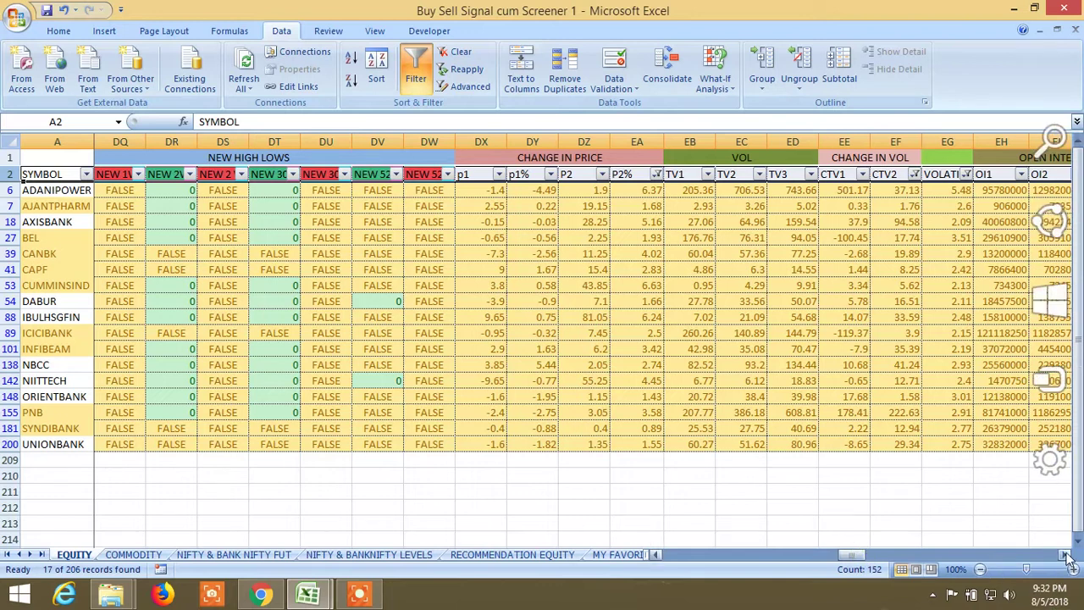
click(1065, 554)
click(1064, 553)
click(1065, 554)
click(1065, 554)
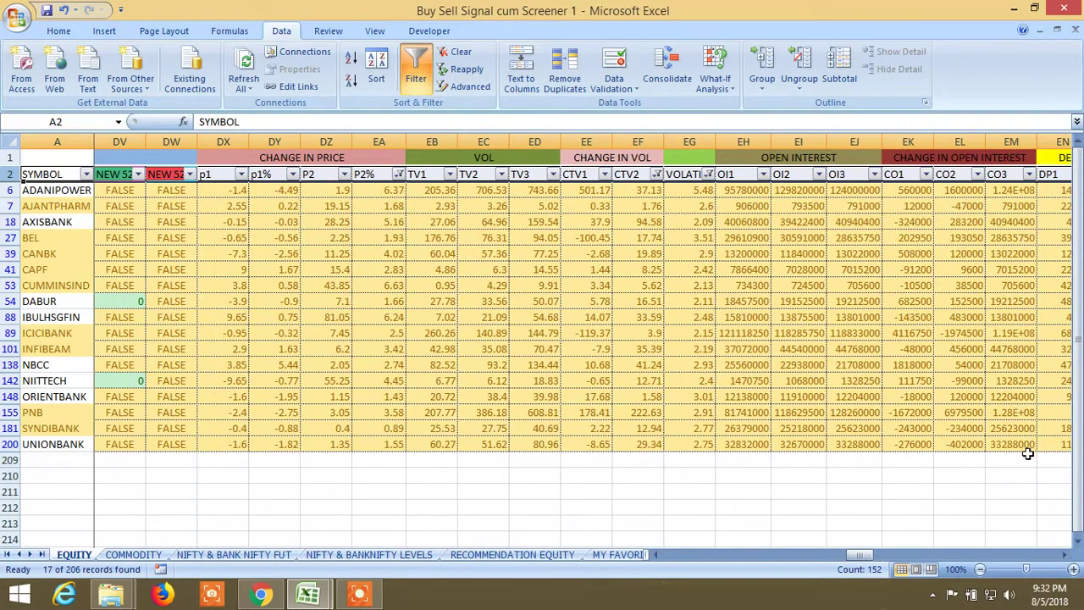
click(1027, 173)
mouse_move(931, 281)
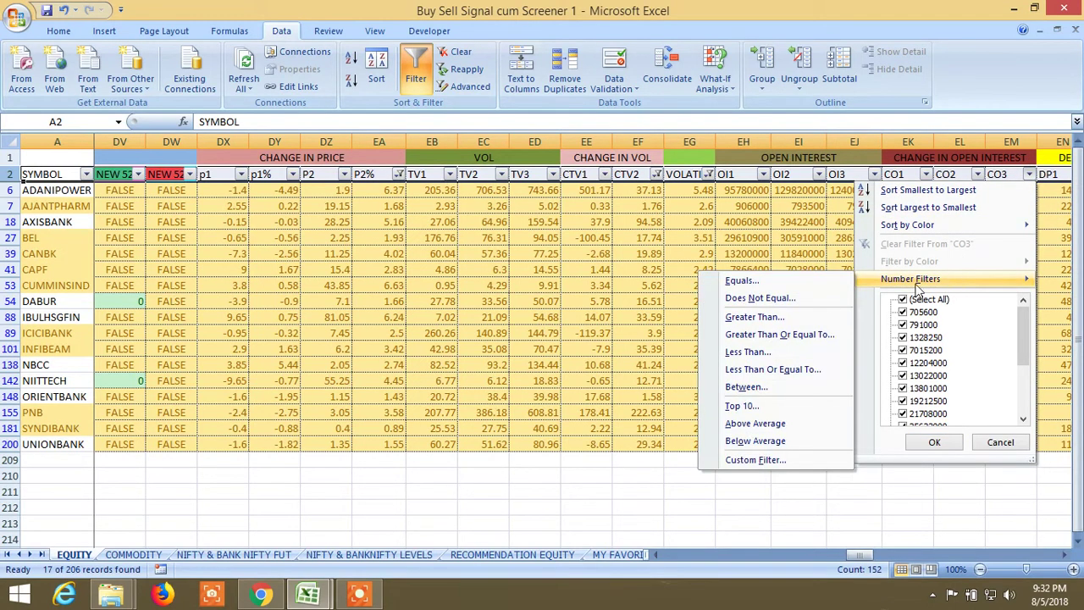
click(801, 344)
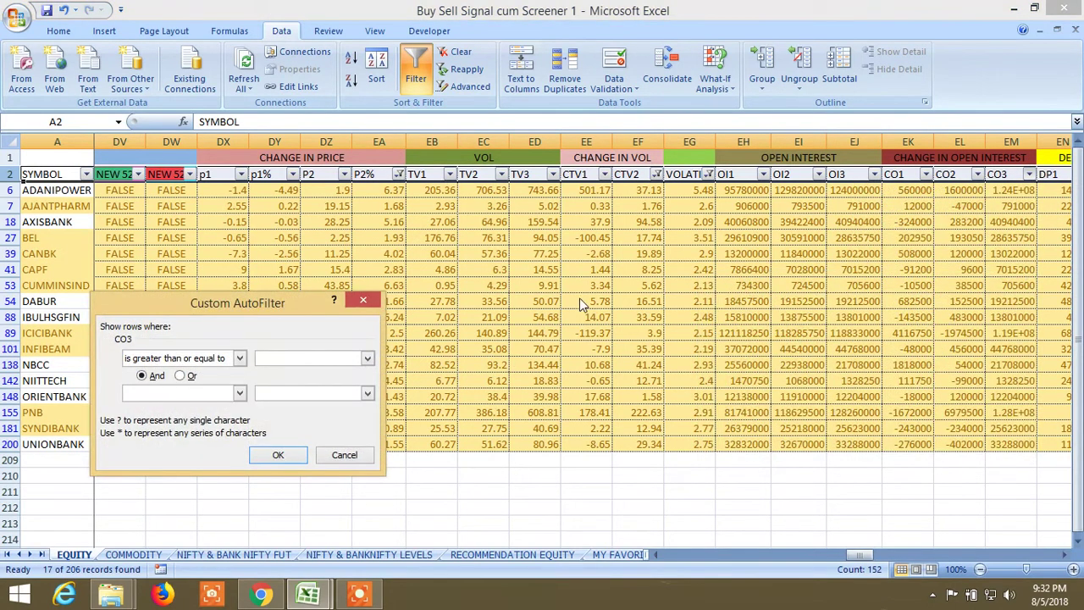
text(0)
click(283, 457)
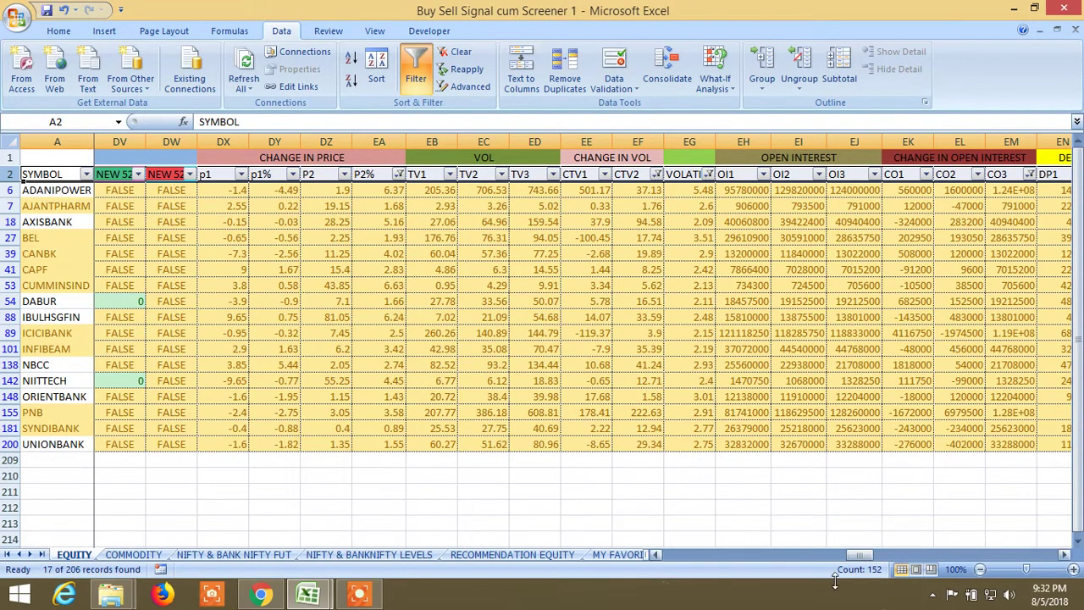
Filter the DP3 column under DELIVERY PERCENTAGE to values less than or equal to 20
mouse_move(862, 559)
mouse_down()
mouse_move(892, 561)
mouse_move(865, 563)
mouse_up()
drag(861, 555, 856, 555)
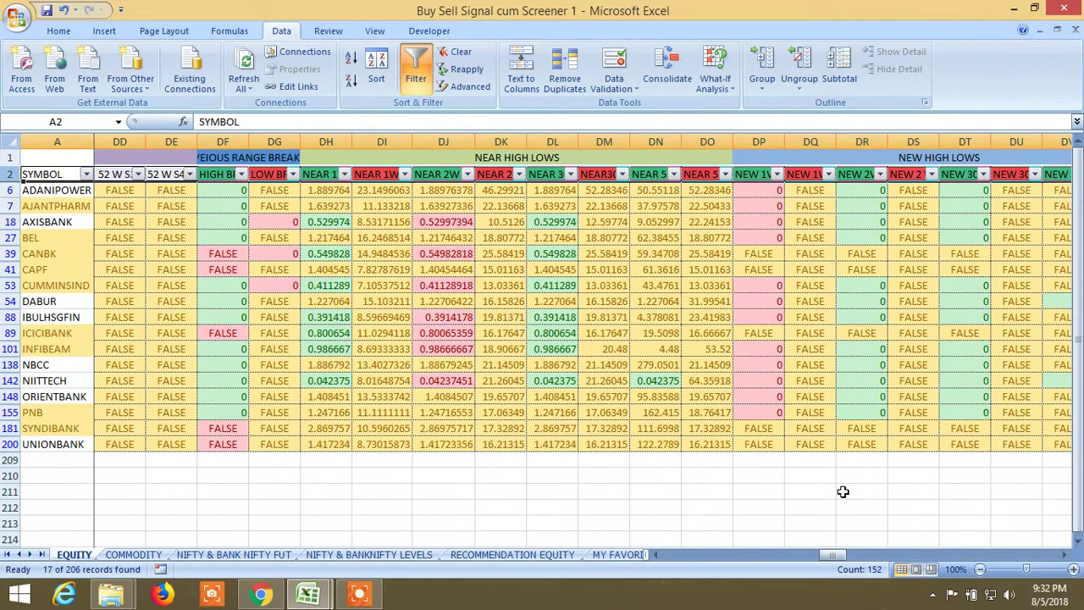
drag(836, 553, 862, 555)
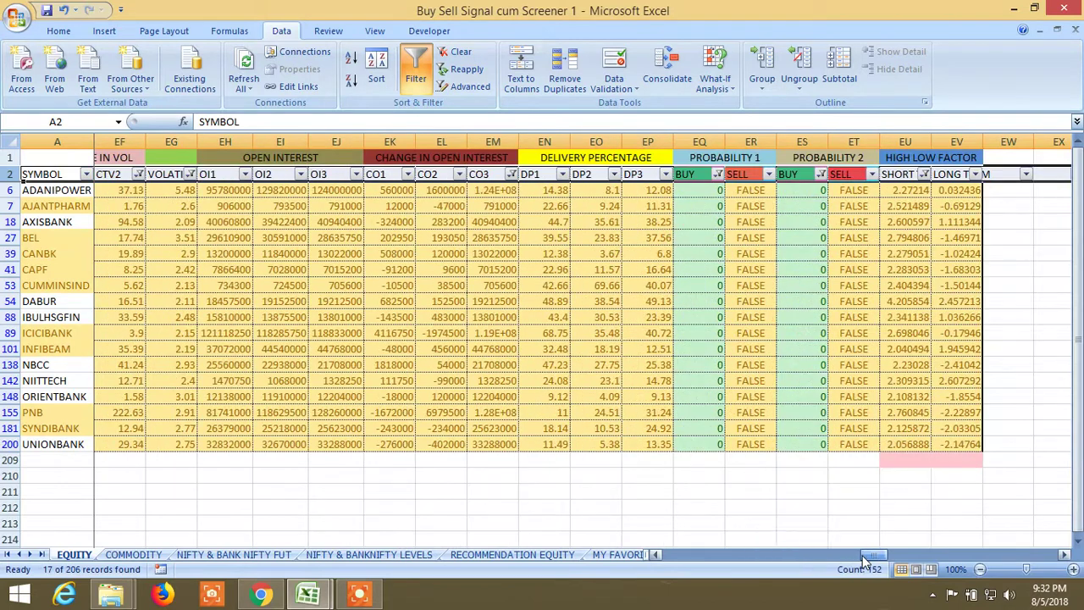
click(665, 175)
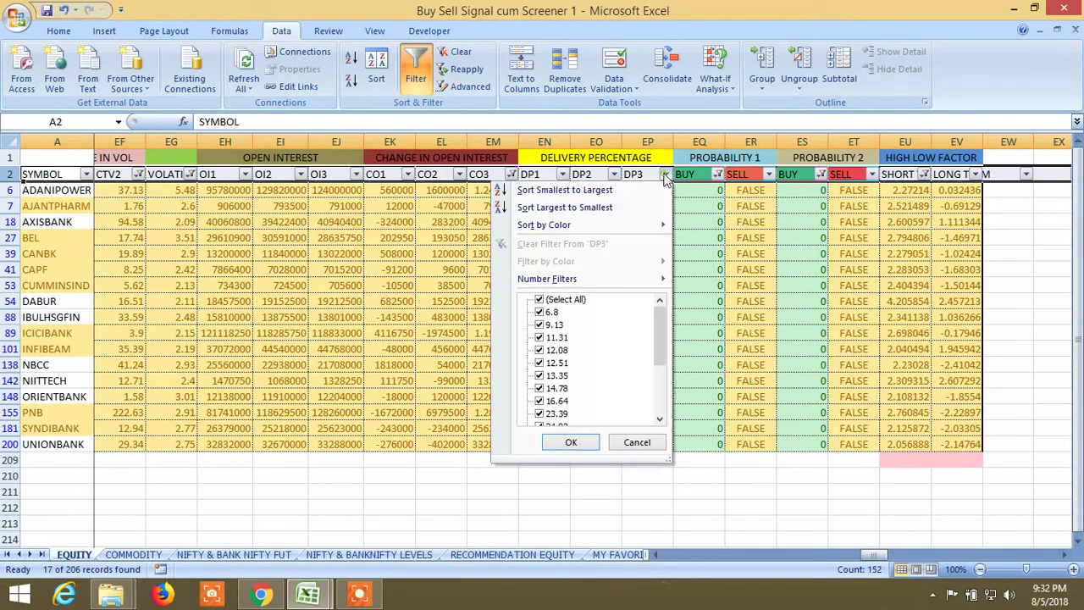
mouse_move(594, 286)
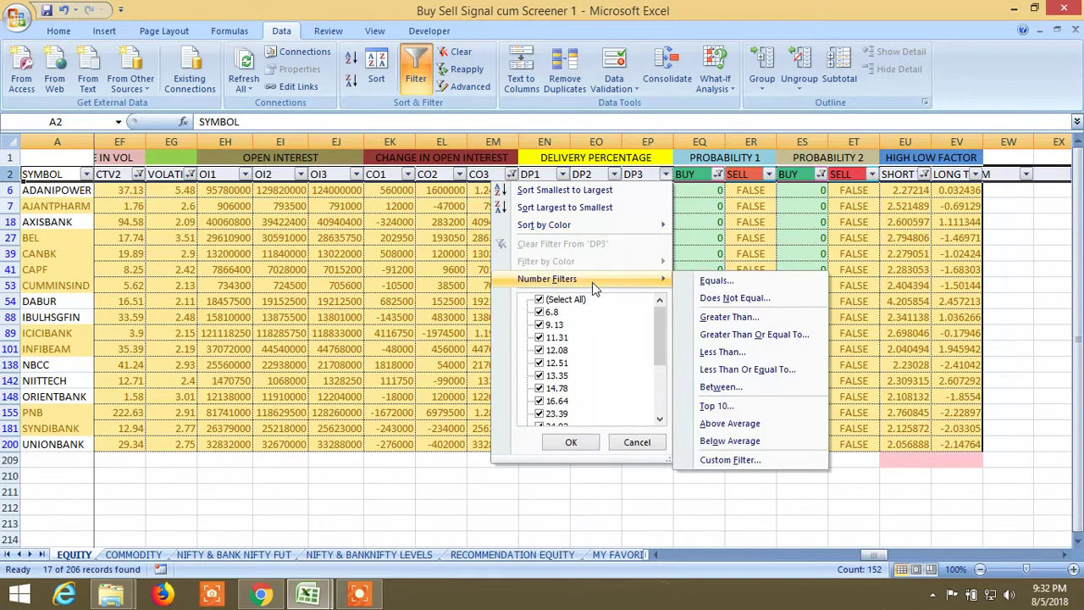
click(741, 371)
text(20)
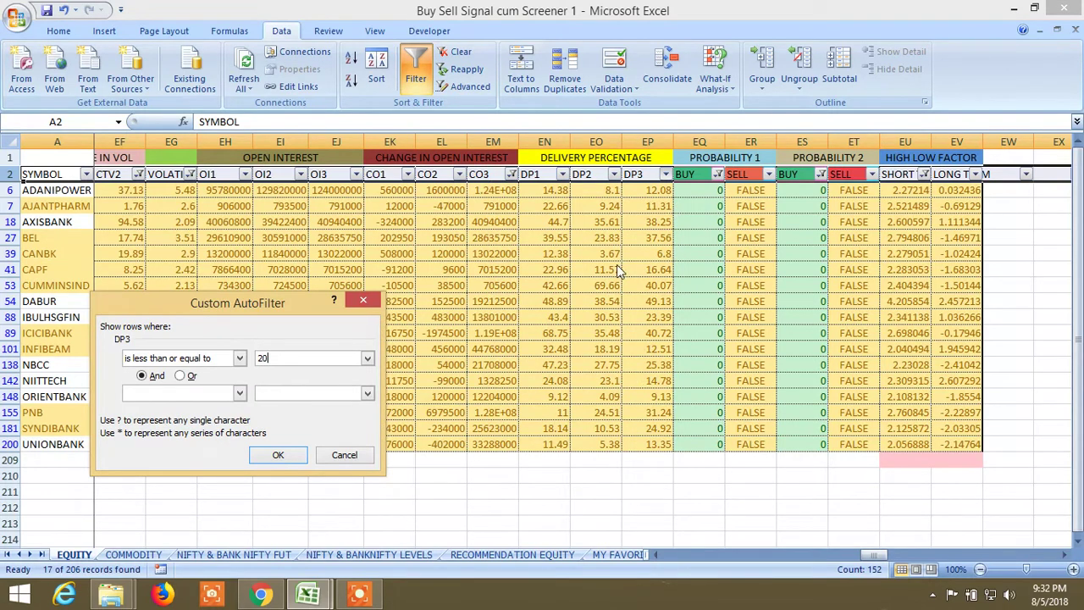
click(286, 455)
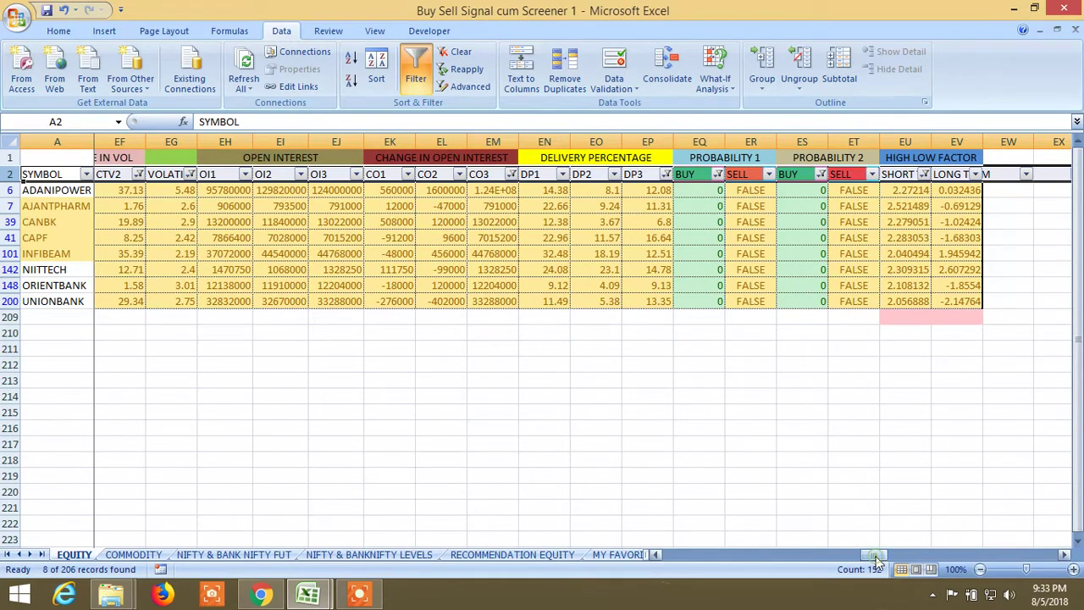
Filter the LTP column under LAST PRICE to values greater than 100
drag(876, 561, 865, 563)
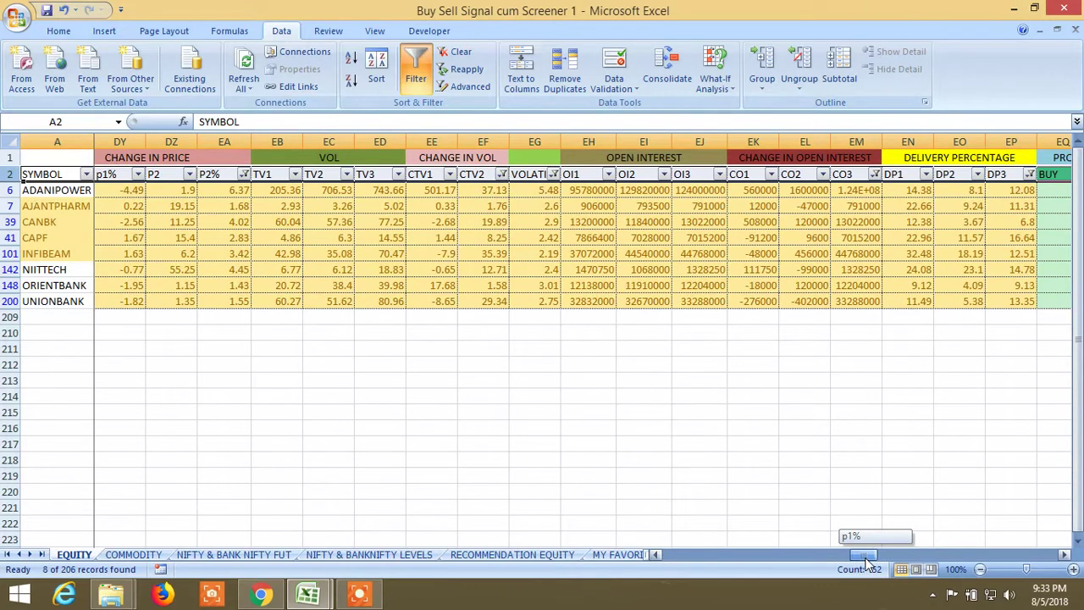
drag(865, 563, 866, 563)
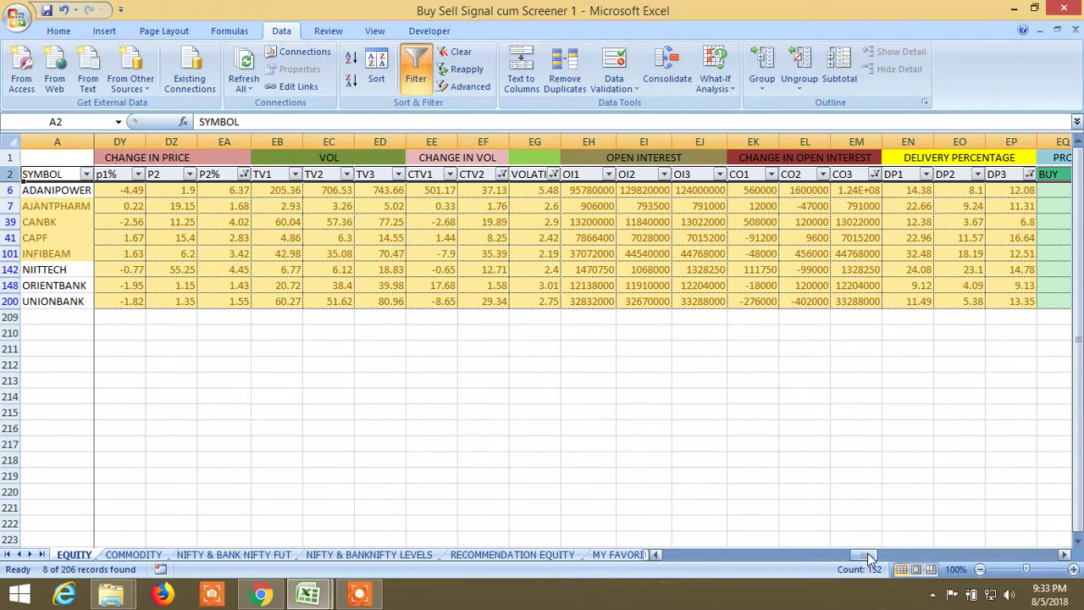
drag(856, 554, 622, 573)
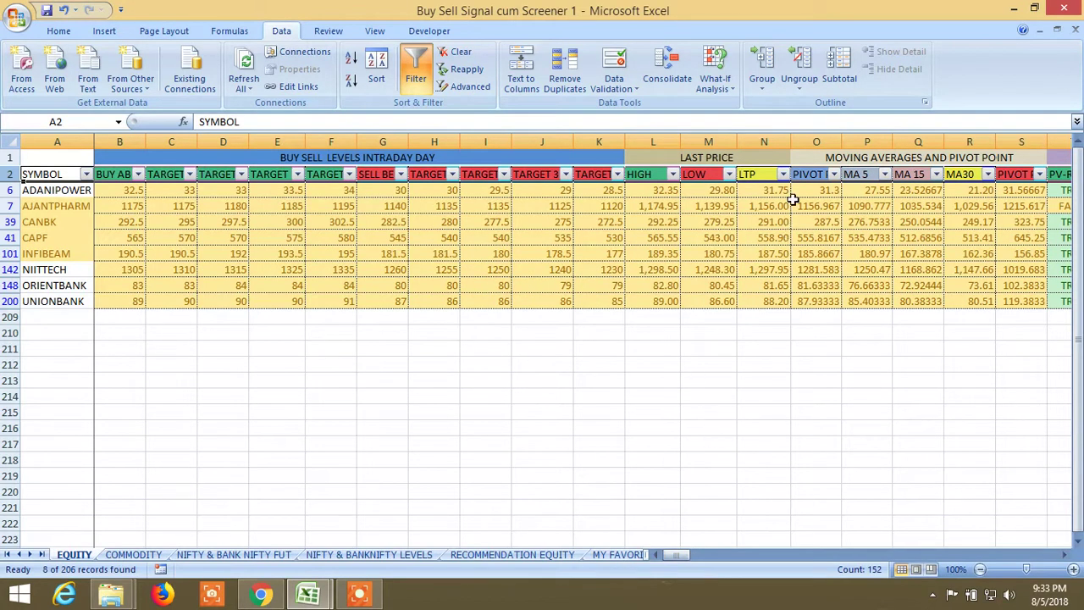
click(782, 173)
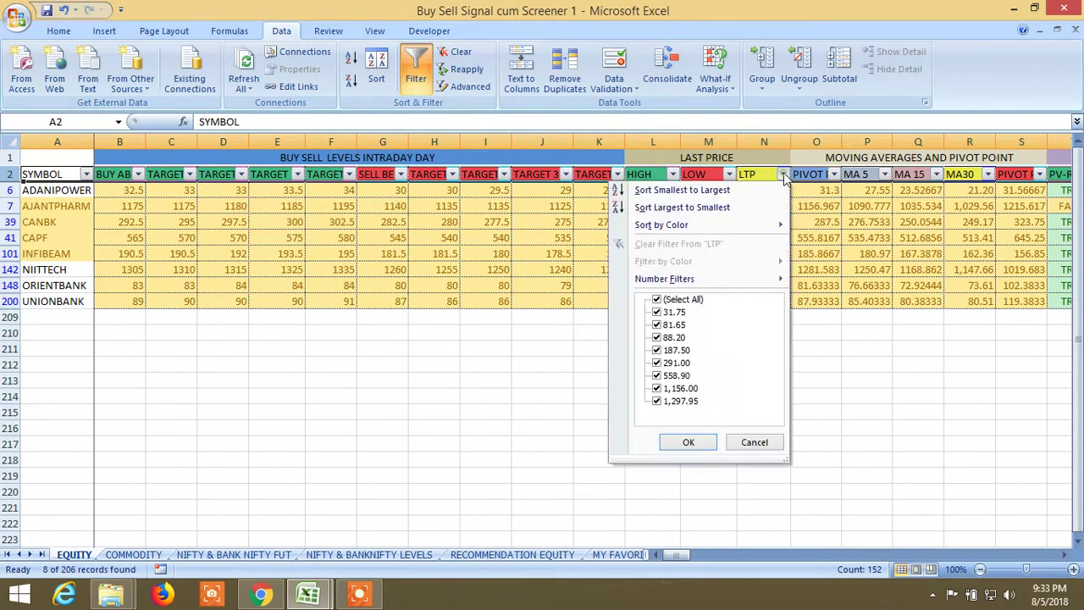
mouse_move(711, 279)
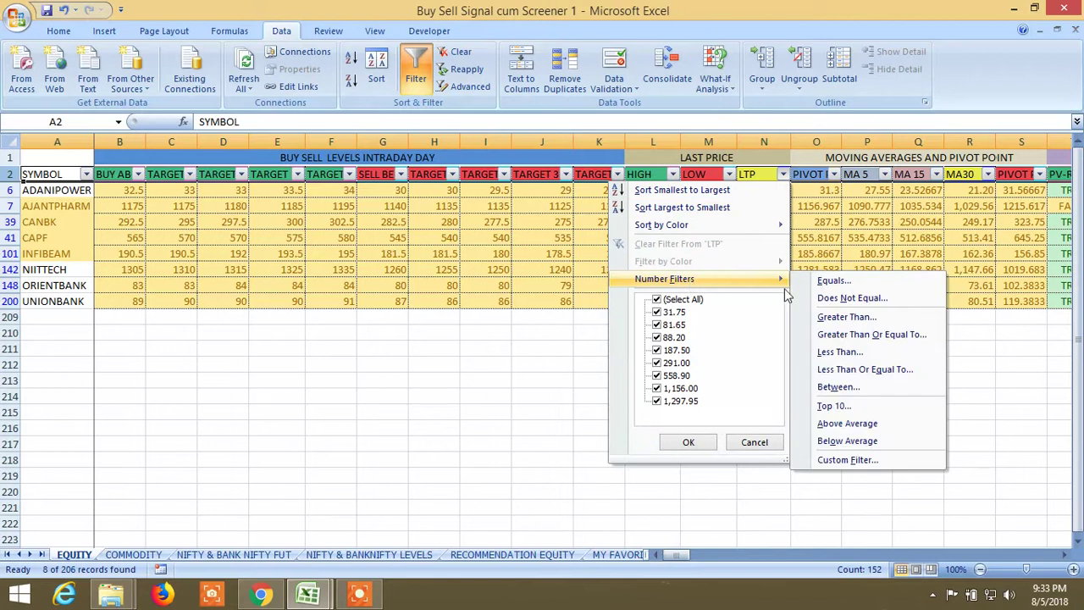
click(846, 317)
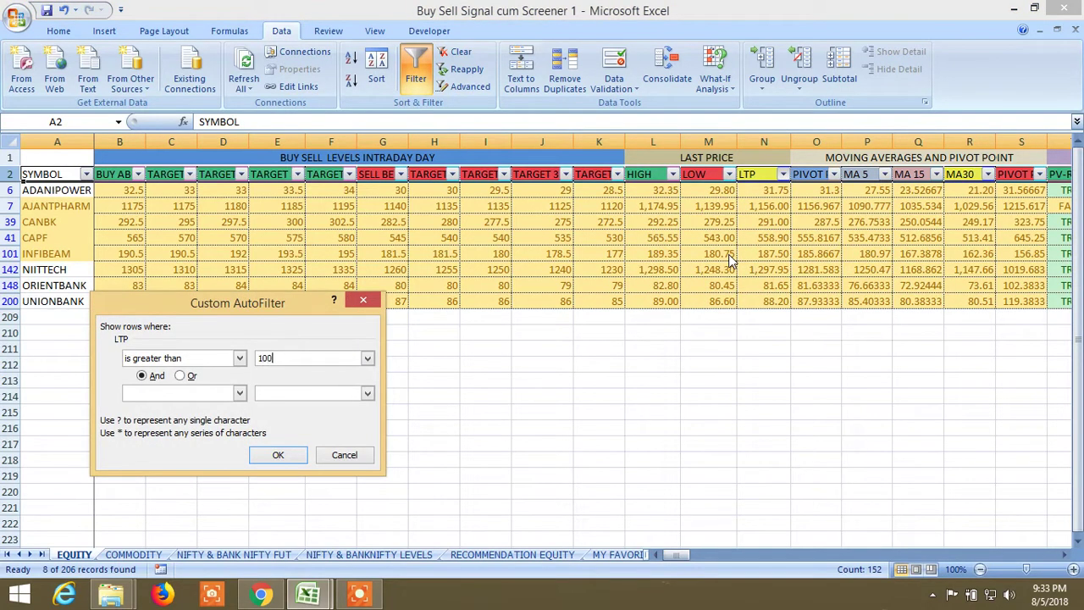
click(294, 458)
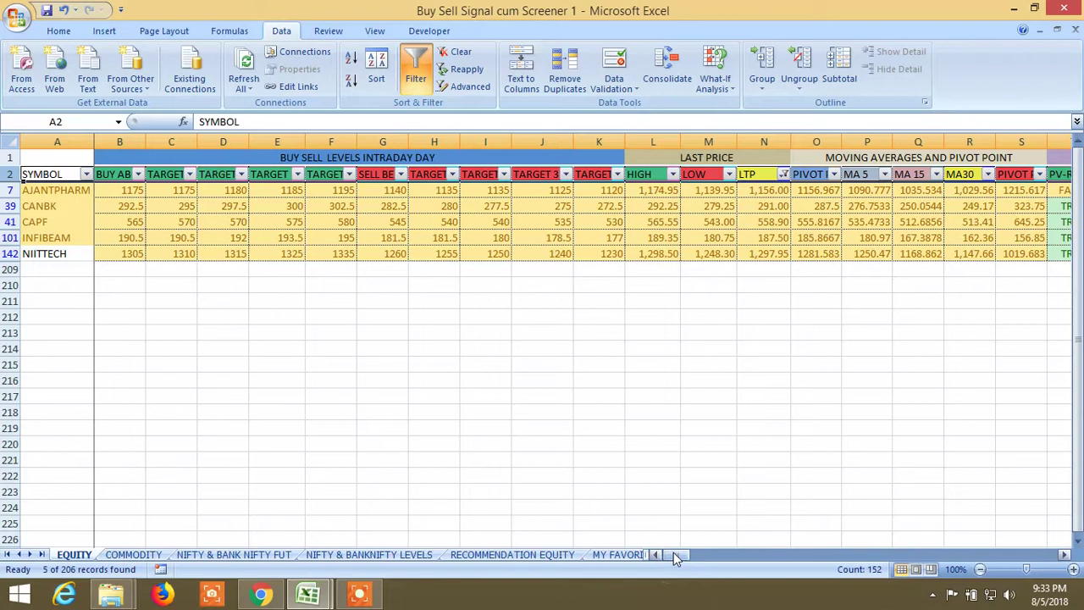
click(708, 553)
drag(701, 555, 673, 566)
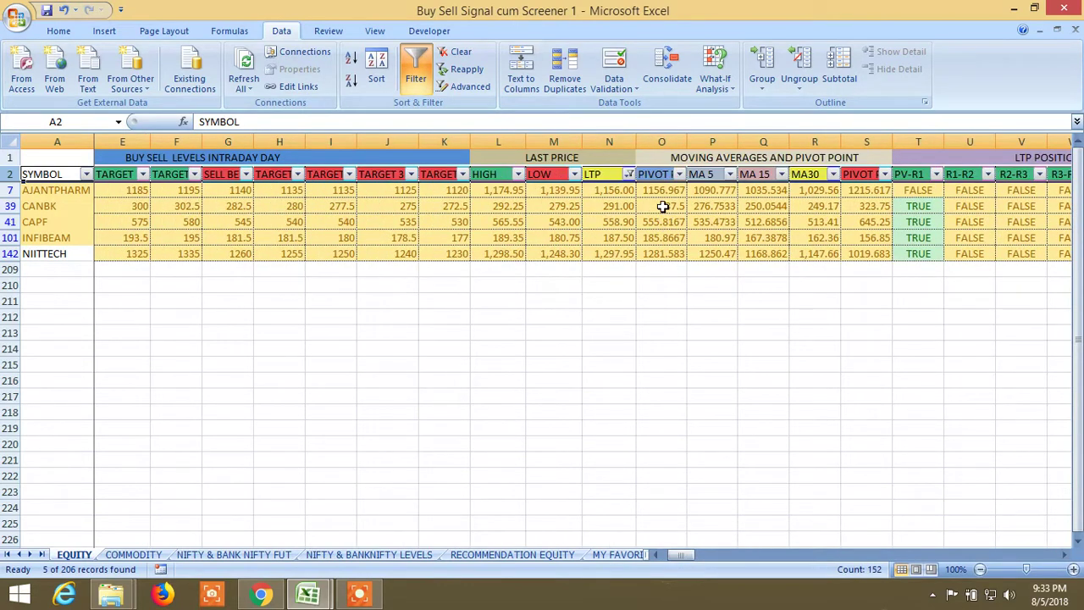